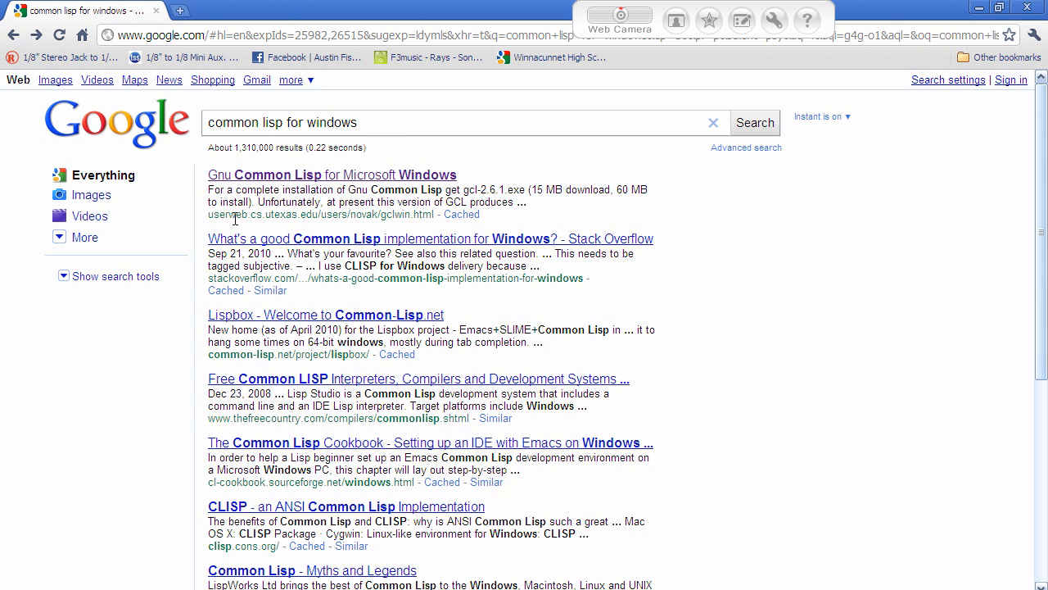
Step: Open the top Google result 'Gnu Common Lisp for Microsoft Windows'
left_click_drag(421, 123, 204, 122)
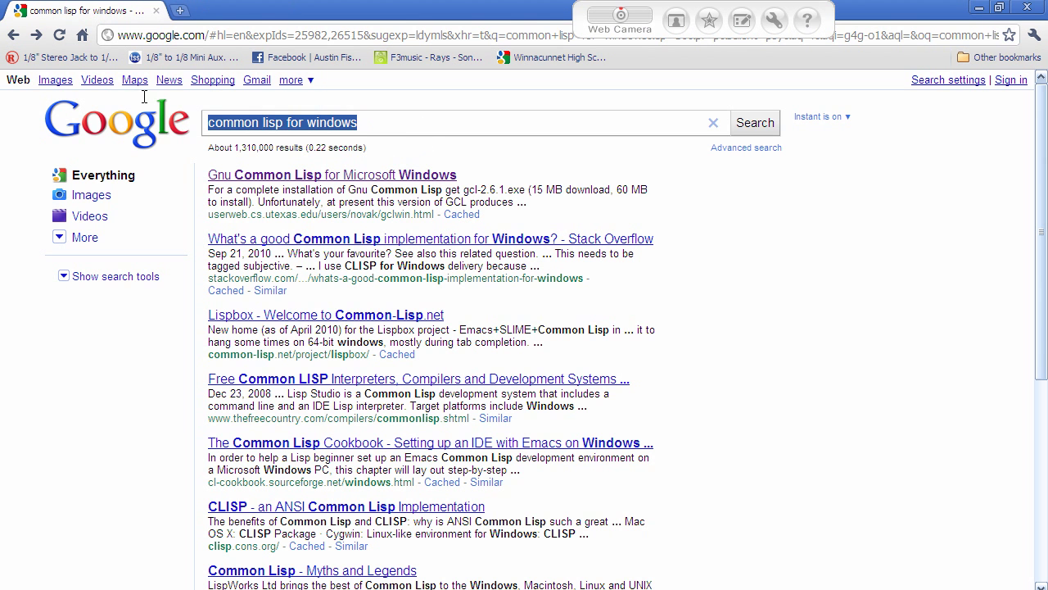
left_click(412, 123)
double_click(352, 122)
left_click(411, 123)
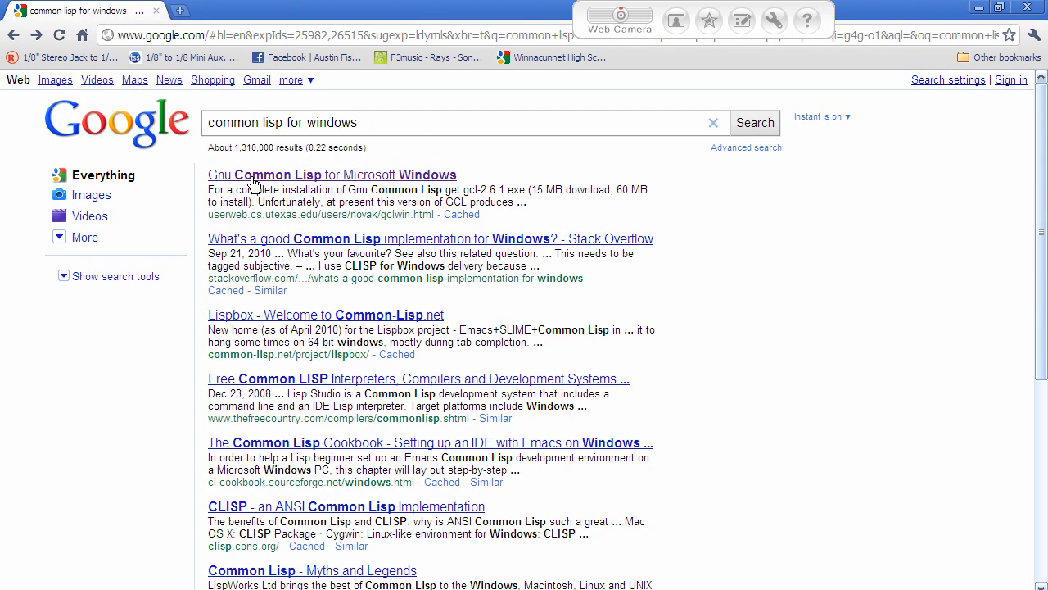
left_click(254, 181)
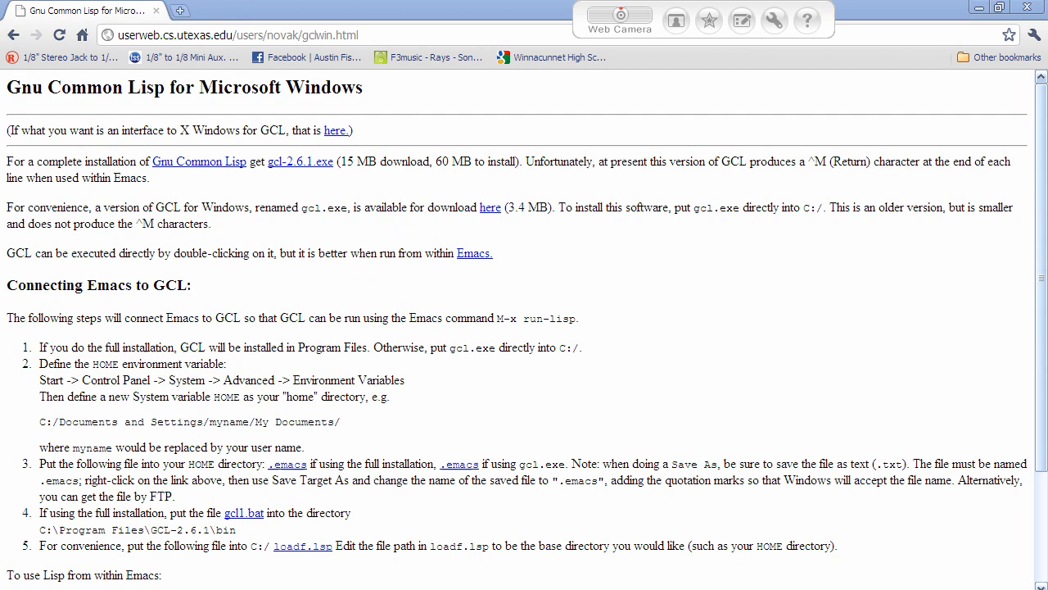
Step: Launch GNU Common Lisp from its desktop shortcut and position the console window
key("super+d")
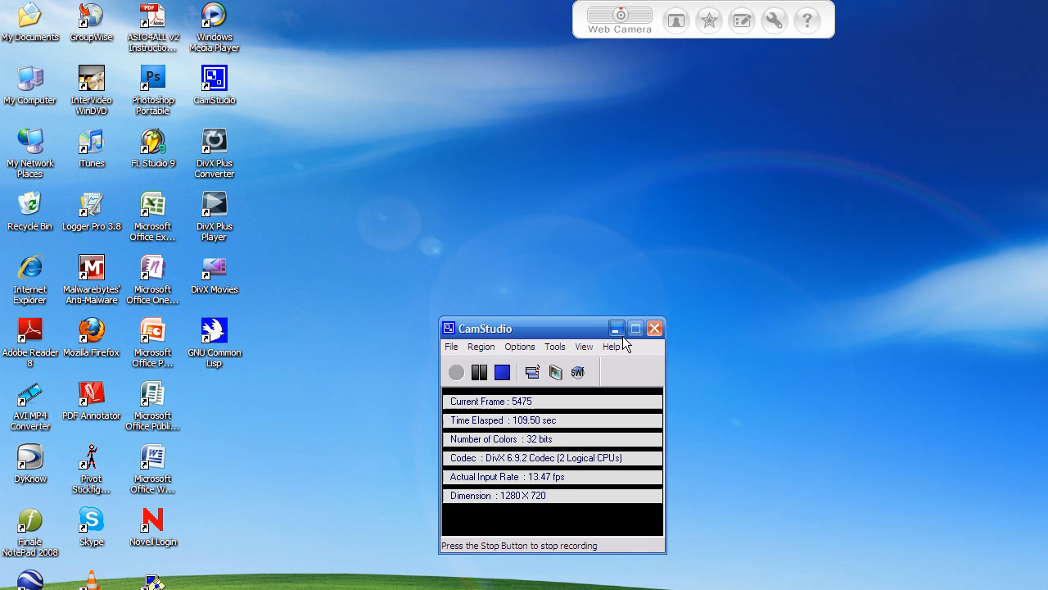
left_click(616, 329)
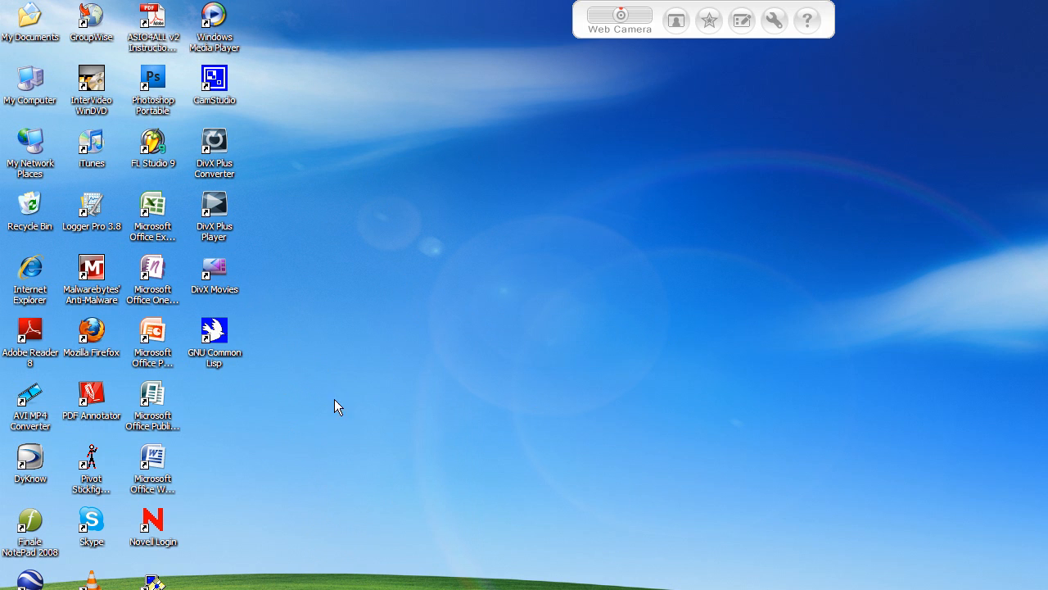
double_click(215, 334)
mouse_move(293, 59)
left_mouse_down()
mouse_move(303, 72)
mouse_move(563, 133)
mouse_move(470, 113)
left_mouse_up()
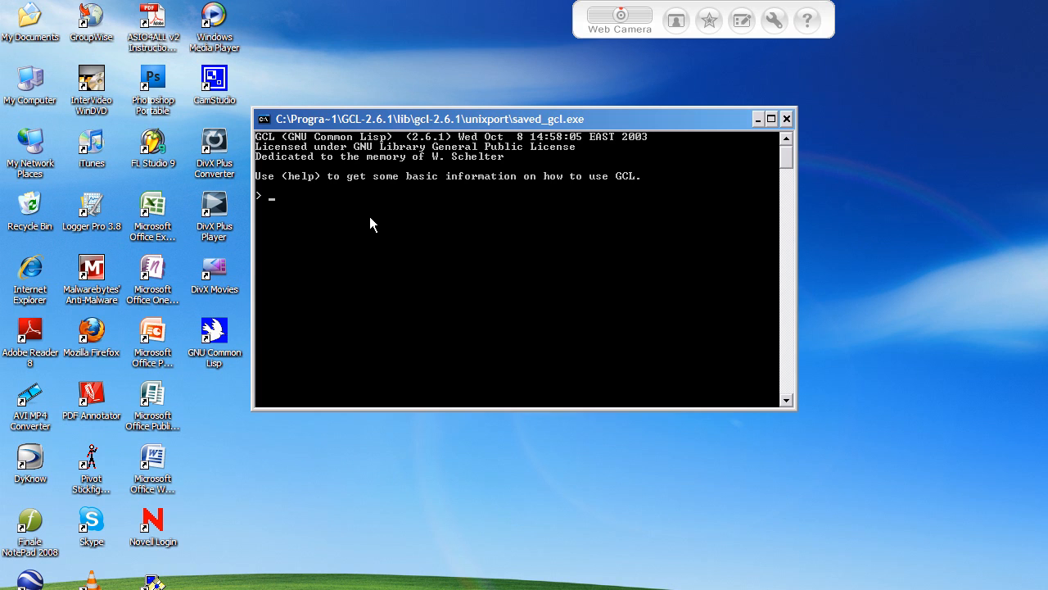
type("(")
type("alsdfjlsadfjalds")
type(")")
Step: Evaluate (+ 1 1 1) at the GCL prompt, getting 3
key("BackSpace")
key("BackSpace")
key("BackSpace")
key("BackSpace")
key("BackSpace")
key("BackSpace")
key("BackSpace")
type("+")
type("1")
type("1")
type(" 1")
type(")")
type("(")
type("(")
type("4")
type("3")
type("*")
type(" 5 5)")
Step: Evaluate (* 5 5)=25, (/ 10 2)=5 and (/ 9 2)=9/2 at the prompt
key("Return")
type("/ ")
type("10")
type("2)")
key("Return")
type("(")
type("(")
type("/9")
type(" 2")
type(")")
key("Return")
left_click_drag(786, 154, 786, 164)
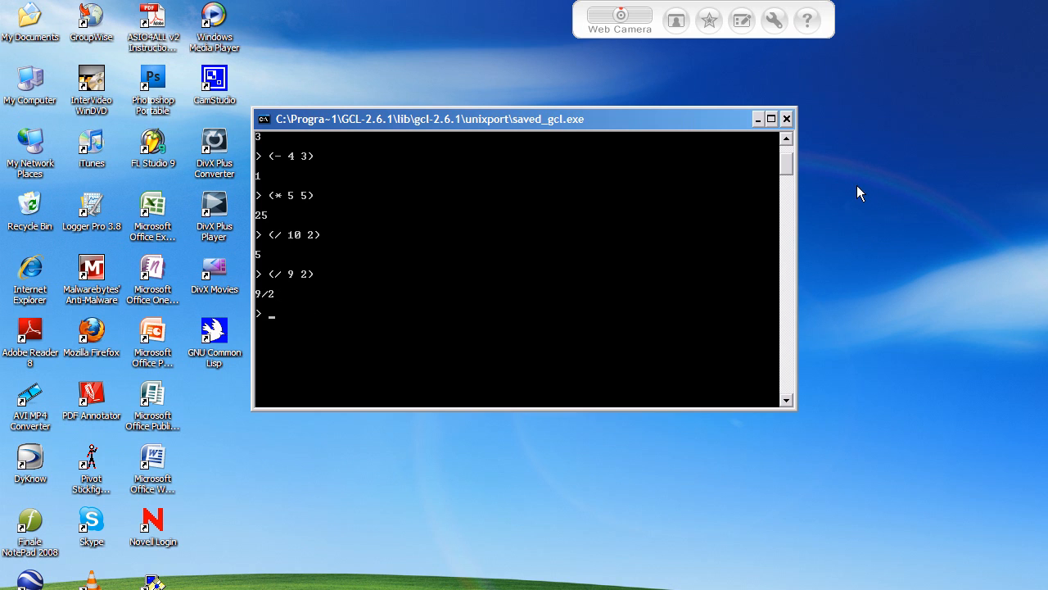
left_click_drag(787, 167, 783, 166)
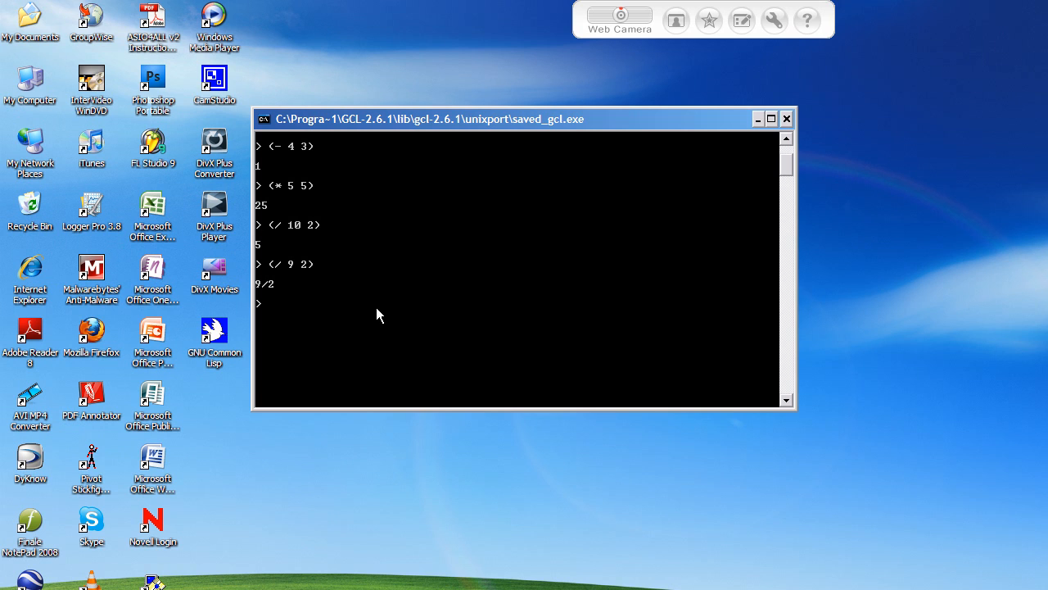
type("(")
type("(+ ")
type("5")
type("*")
Step: Evaluate the nested (+ (* 5 5) (+ 3 6)), correcting typos, to get 34
key("BackSpace")
type("*5")
key("BackSpace")
type("5 3")
type("+")
key("BackSpace")
key("BackSpace")
key("BackSpace")
key("BackSpace")
key("BackSpace")
key("BackSpace")
key("BackSpace")
key("BackSpace")
type("(")
type("5*")
key("BackSpace")
key("BackSpace")
type("* 5 5")
type(") ")
type("(")
type("3")
key("BackSpace")
key("Return")
Step: Close the GCL console window, leaving the desktop
left_click(789, 120)
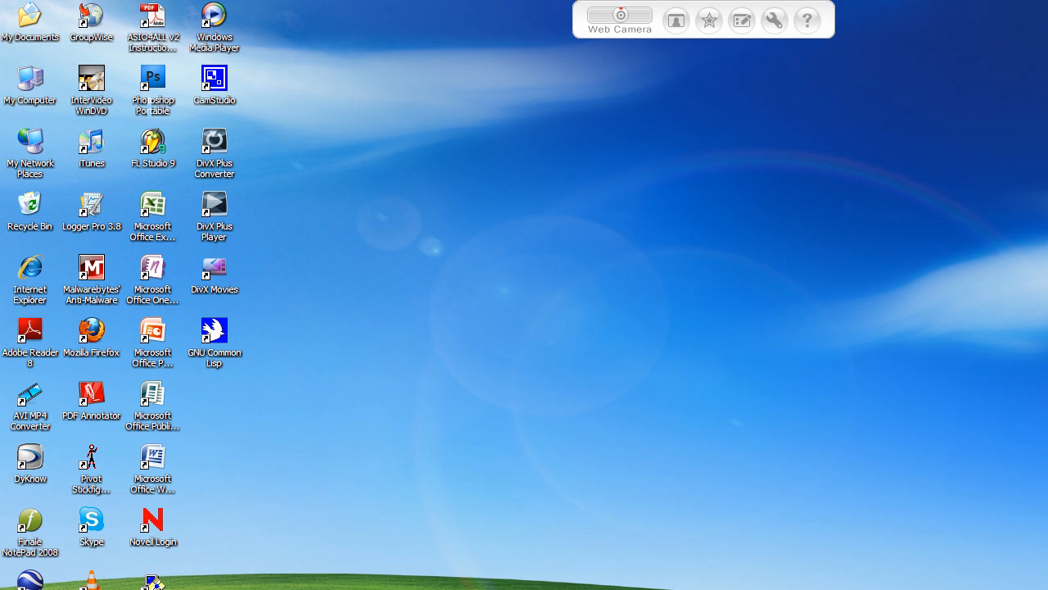